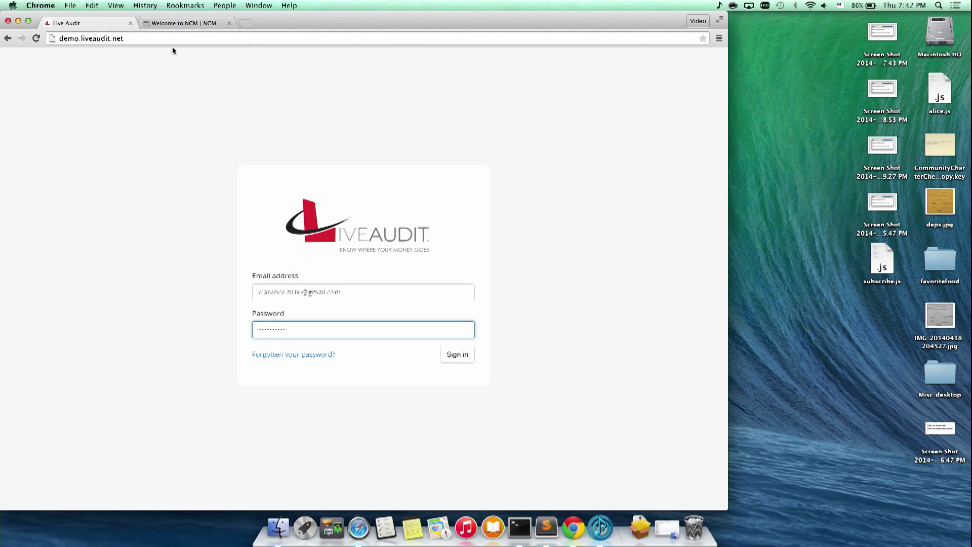
Sign in with the pre-filled credentials to reach the ABC Mercedes expense alerts dashboard.
left_click(456, 353)
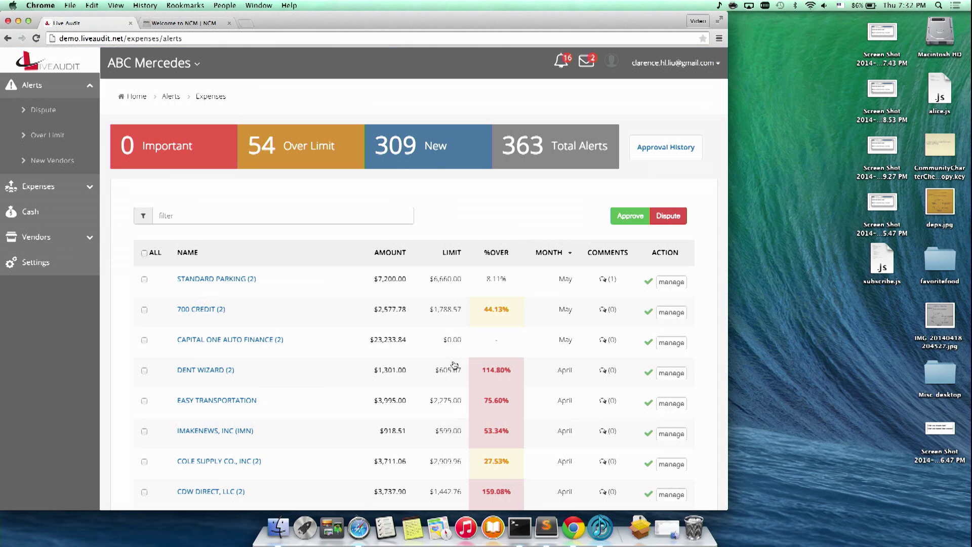
scroll(494, 326, "down", 5)
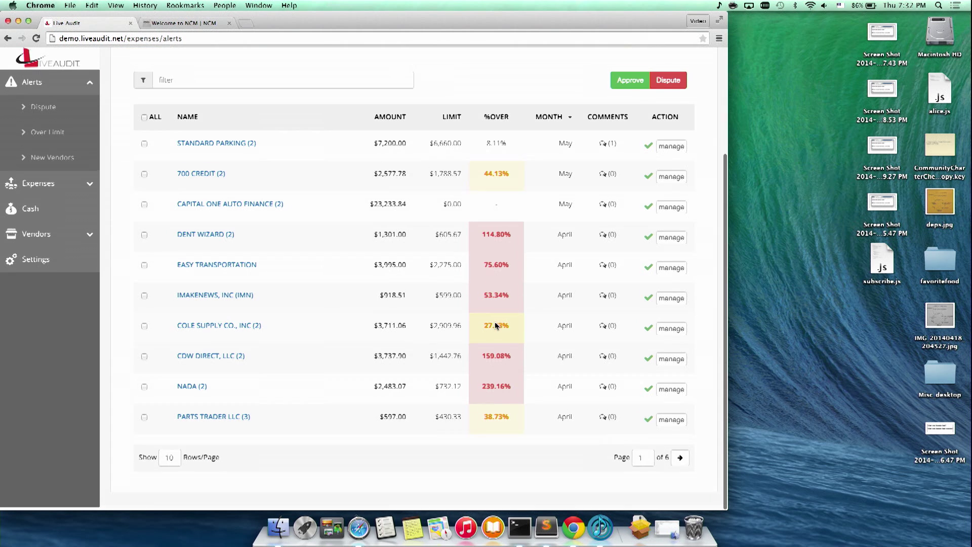
scroll(494, 325, "up", 4)
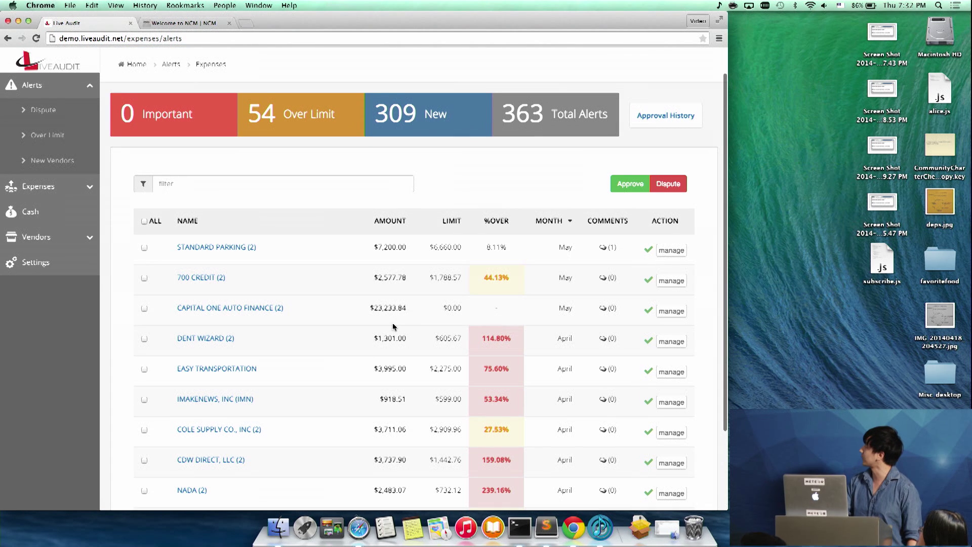
Check Capital One Auto Finance's alert details, then view disputed alerts and the Expense Summary.
left_click(229, 308)
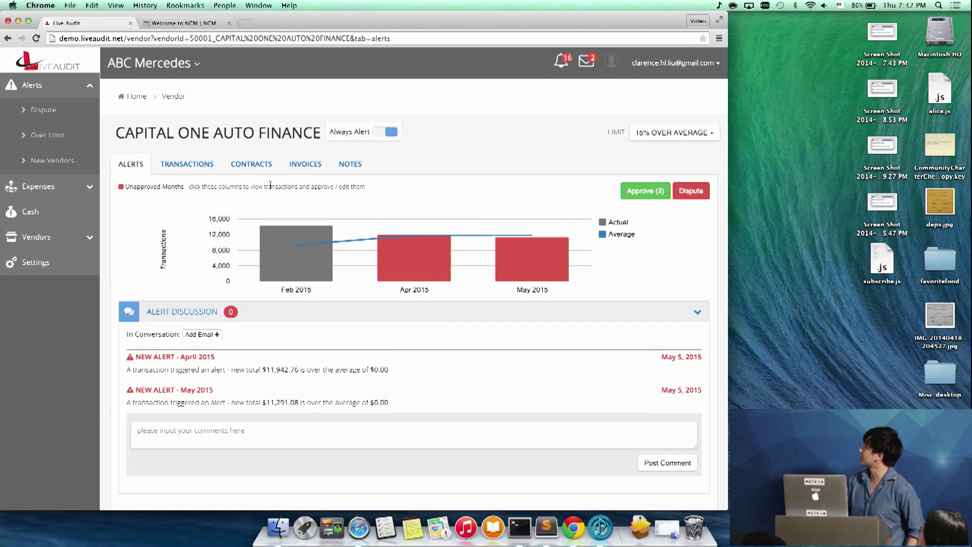
left_click(43, 110)
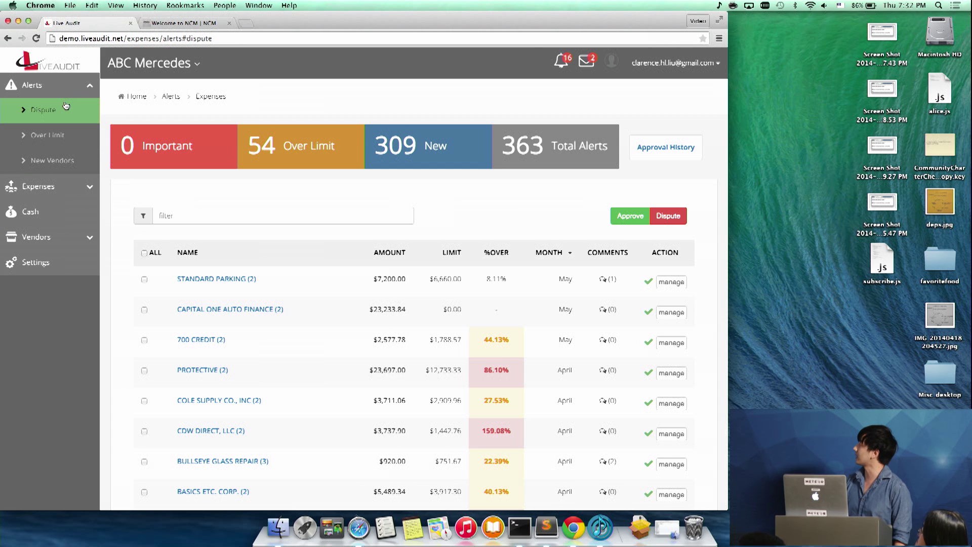
left_click(49, 188)
left_click(47, 212)
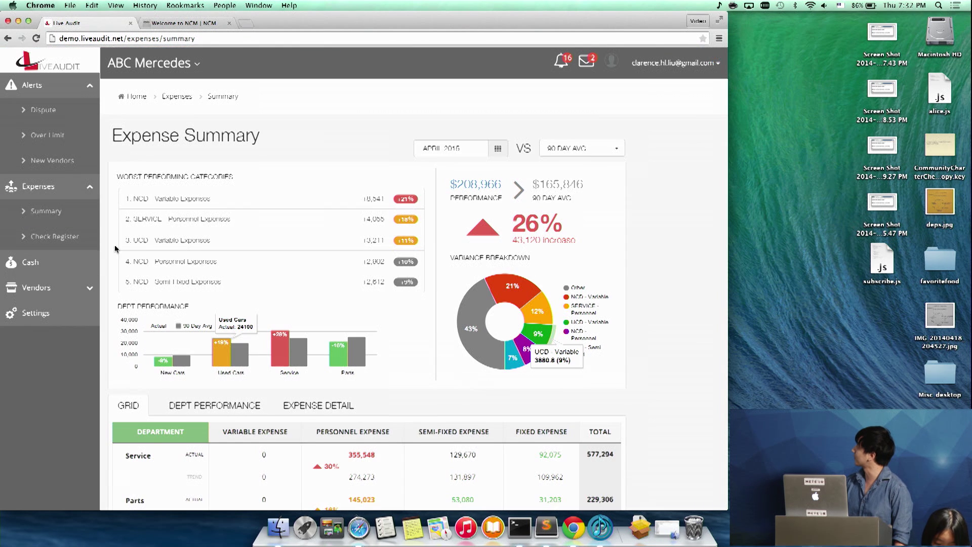
scroll(111, 258, "down", 3)
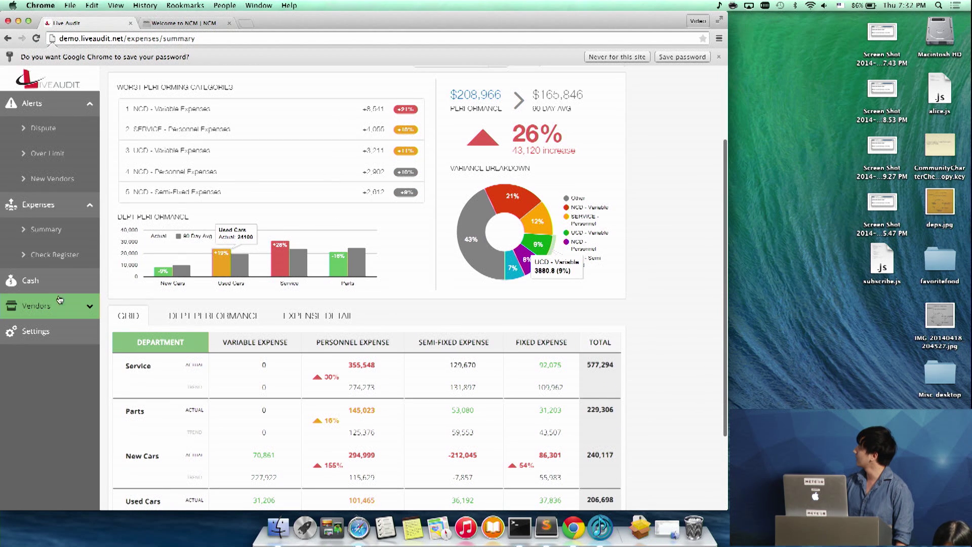
left_click(46, 305)
left_click(56, 332)
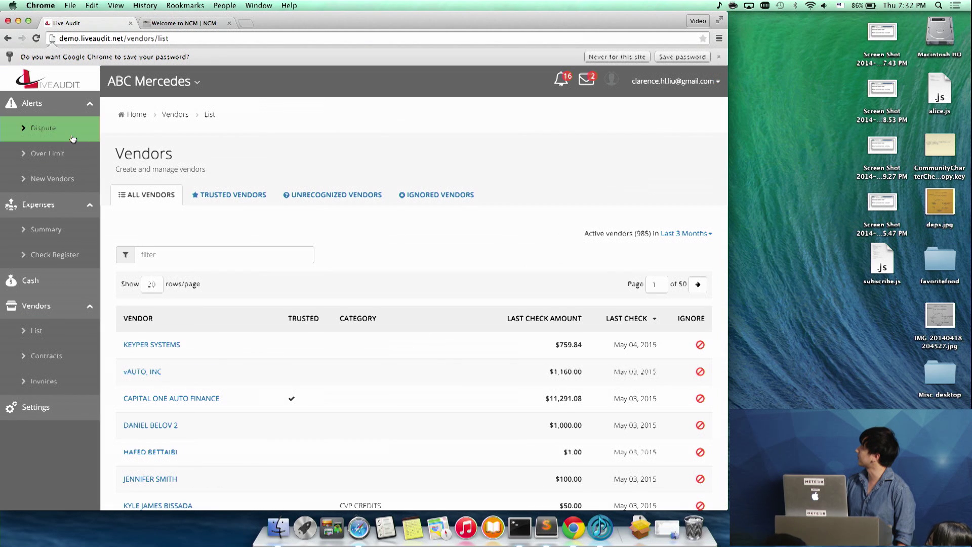
left_click(44, 128)
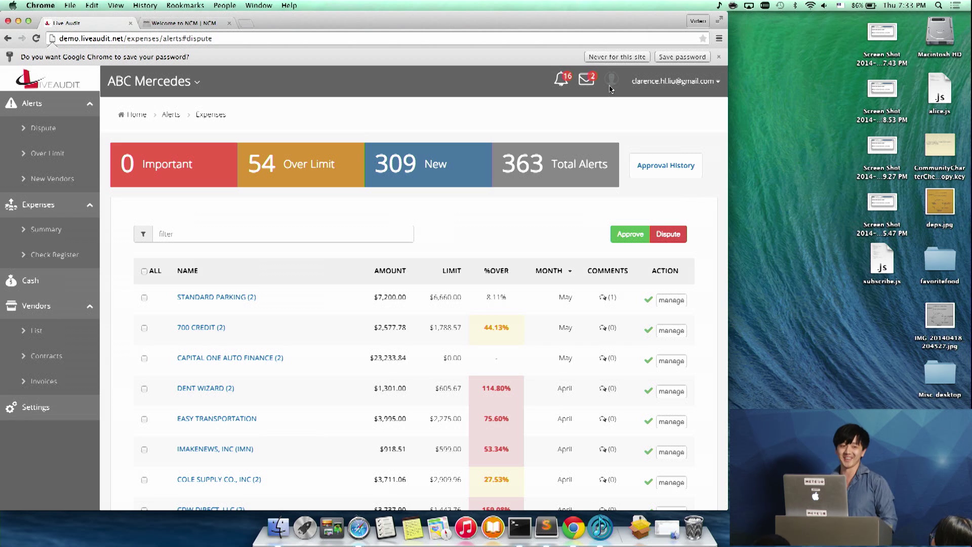
Pair a mobile device in Settings using the 3-digit code, then return to disputed alerts.
left_click(610, 80)
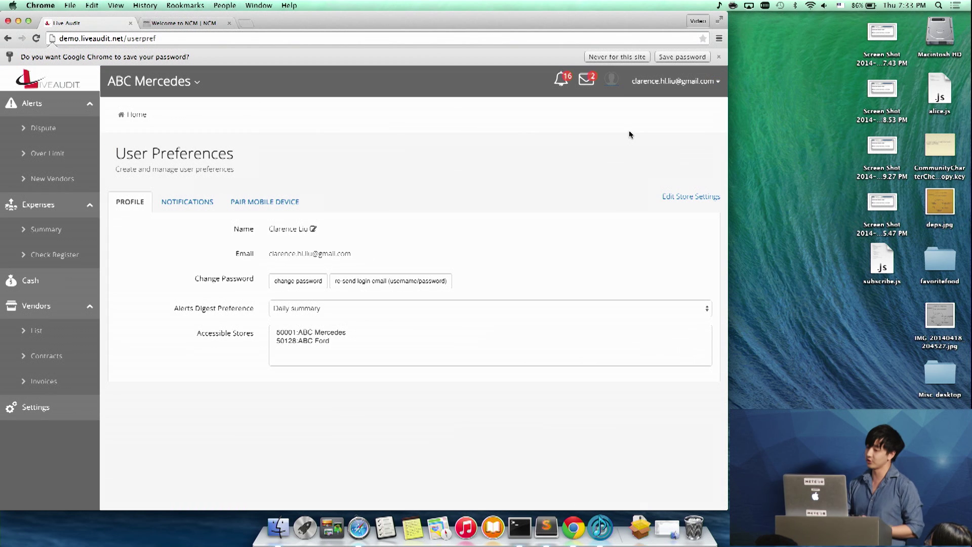
left_click(289, 200)
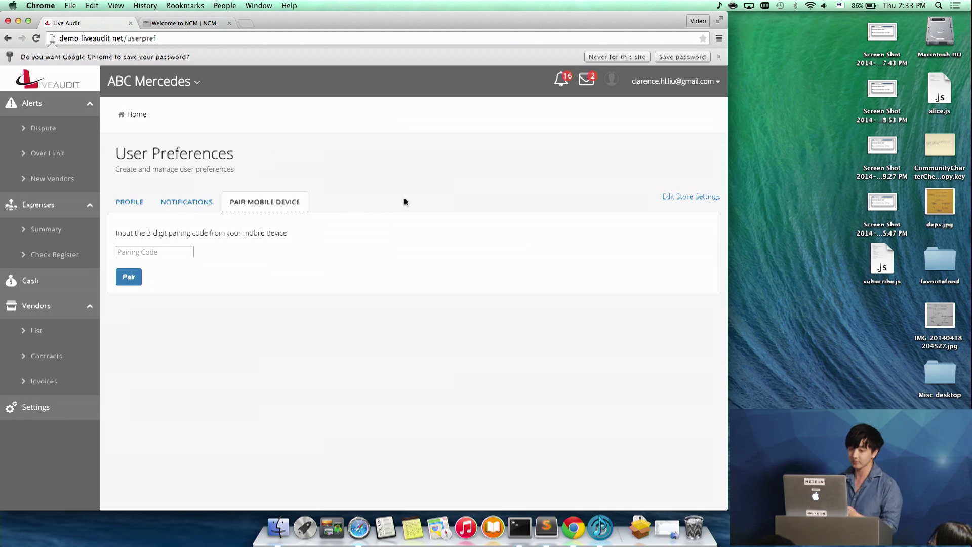
left_click(140, 252)
type("465")
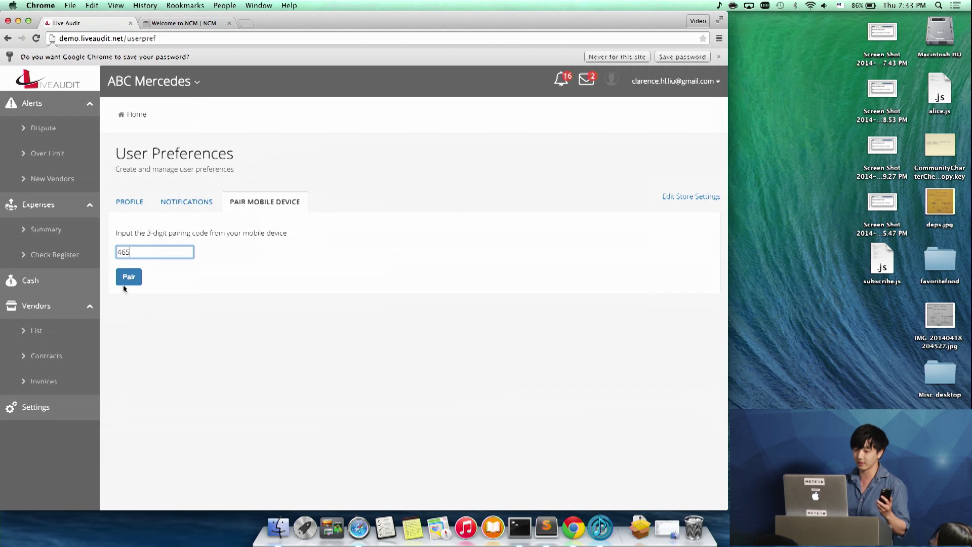
left_click(128, 277)
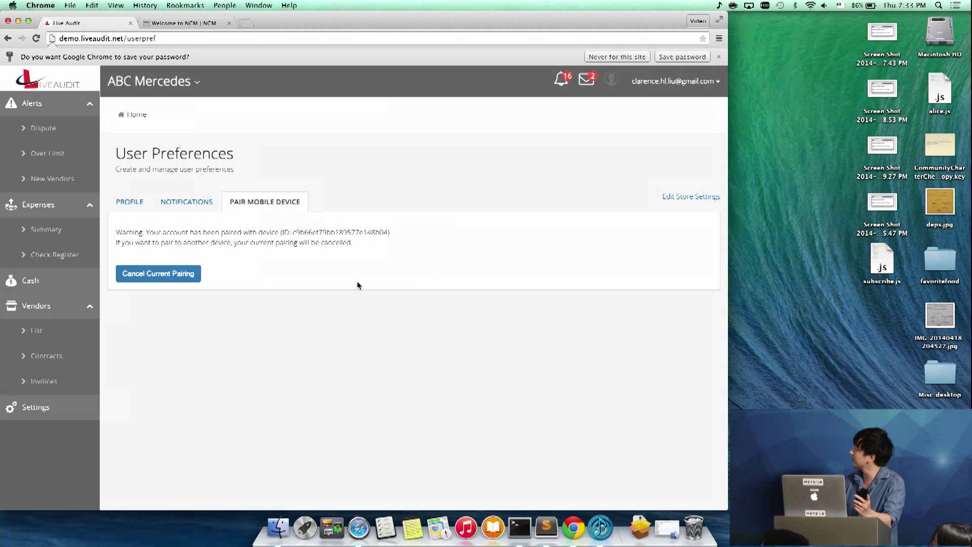
left_click(77, 128)
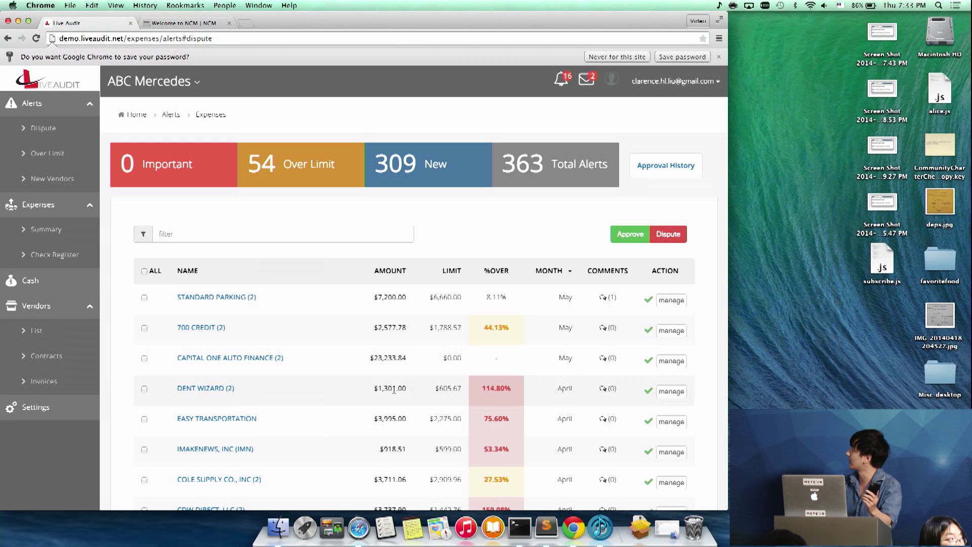
scroll(443, 331, "down", 5)
scroll(444, 364, "up", 1)
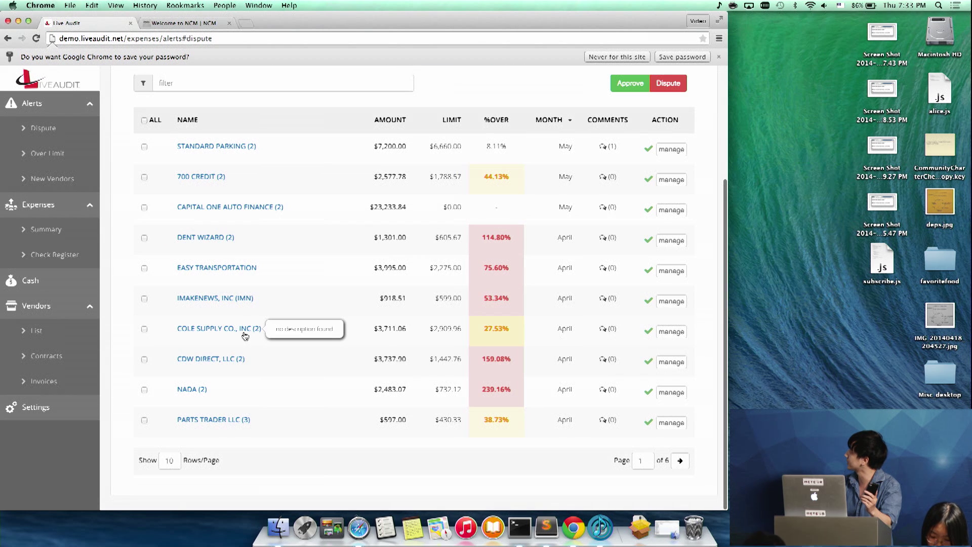
Show Maverick Document Signings, Inc. from the next alerts page, on its Invoices tab.
left_click(681, 461)
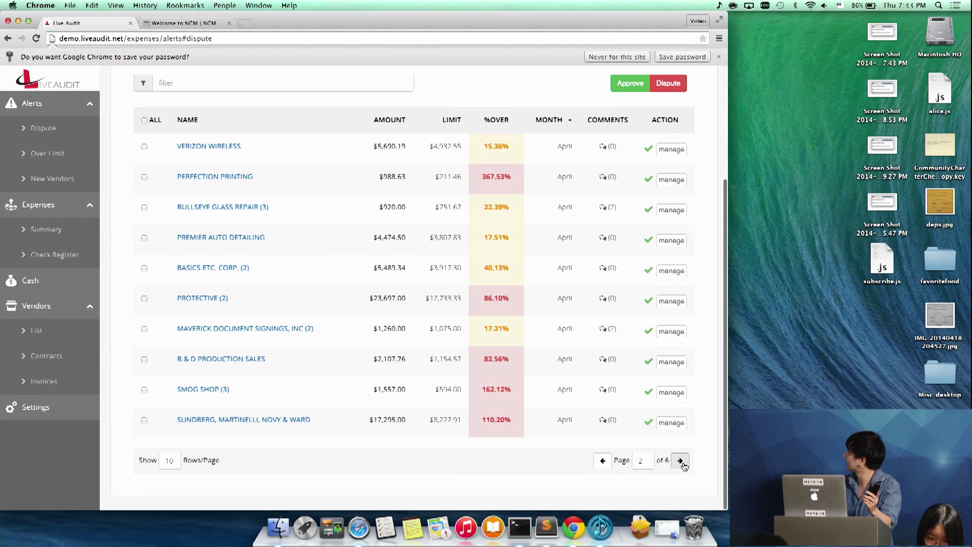
left_click(245, 328)
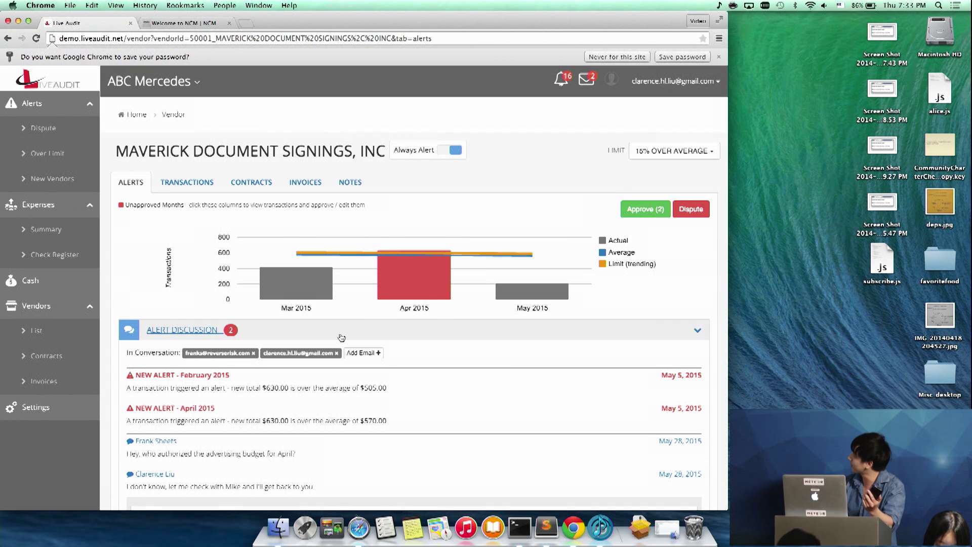
scroll(342, 338, "down", 2)
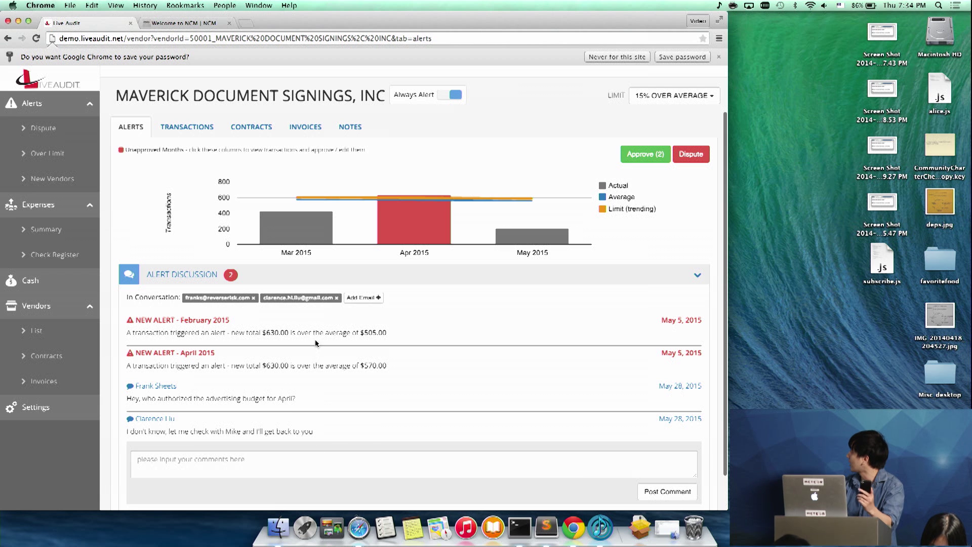
scroll(316, 334, "up", 3)
left_click(306, 182)
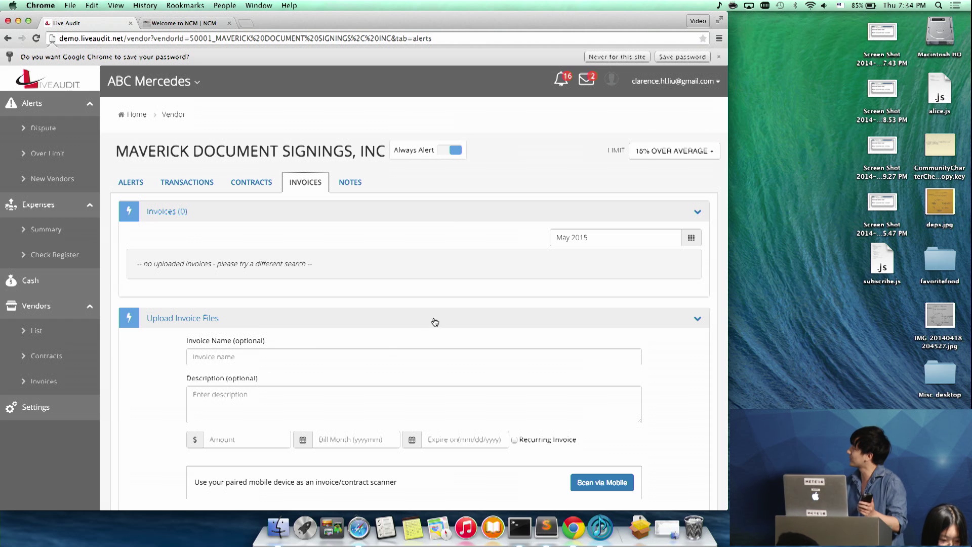
scroll(342, 379, "down", 4)
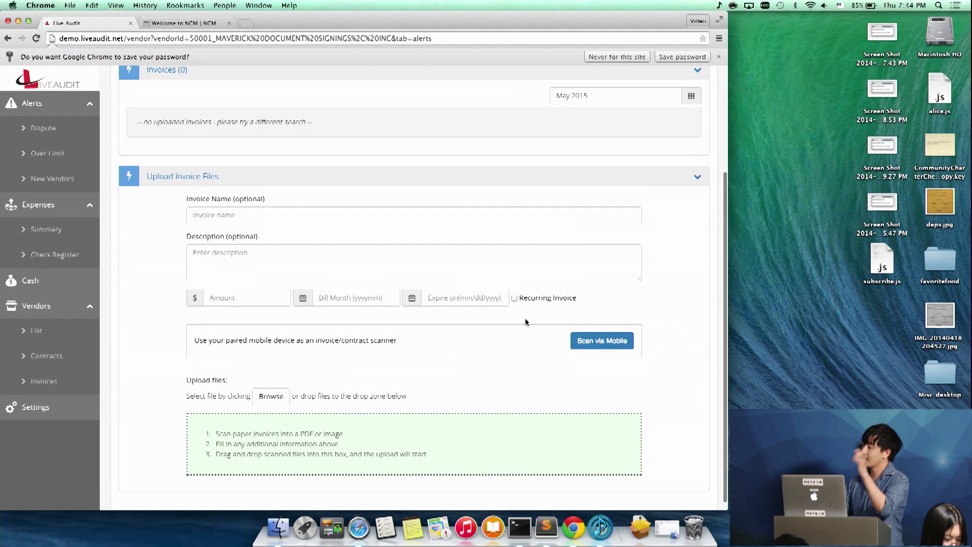
Upload a phone-scanned invoice photo for May 2015 and view the image full-size.
left_click(593, 340)
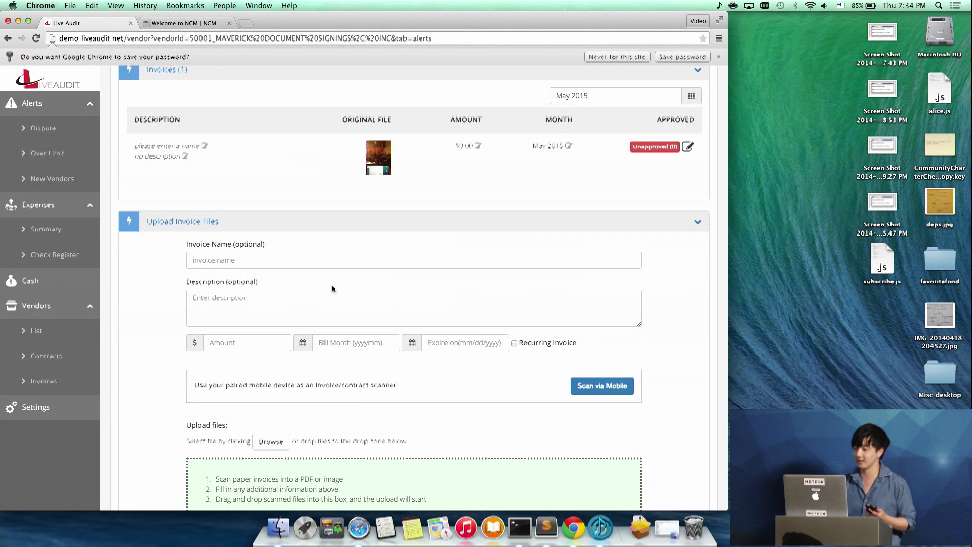
left_click(378, 157)
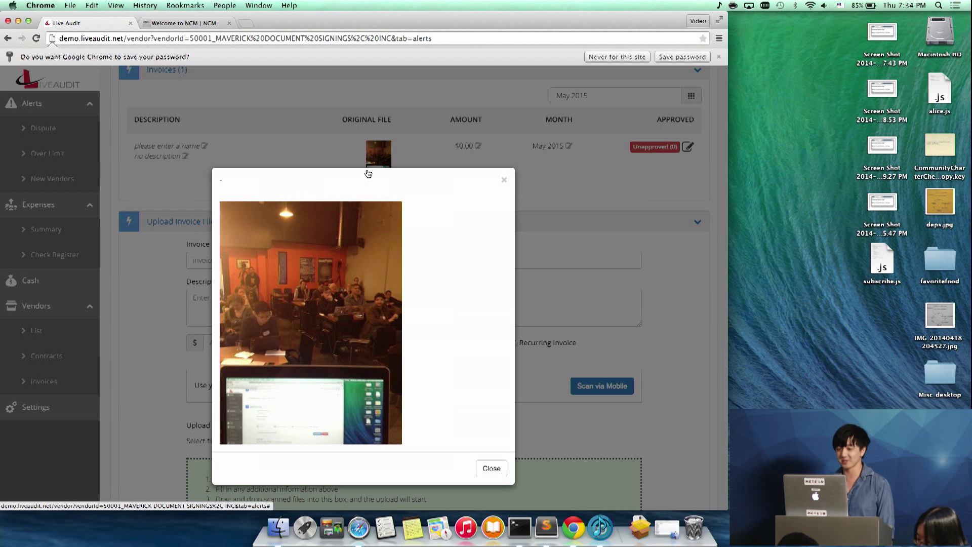
left_click(491, 468)
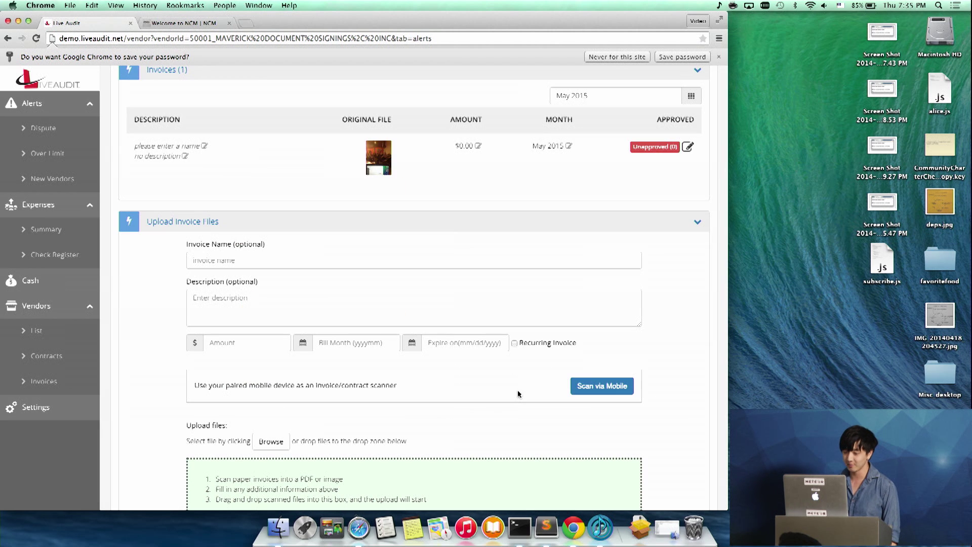